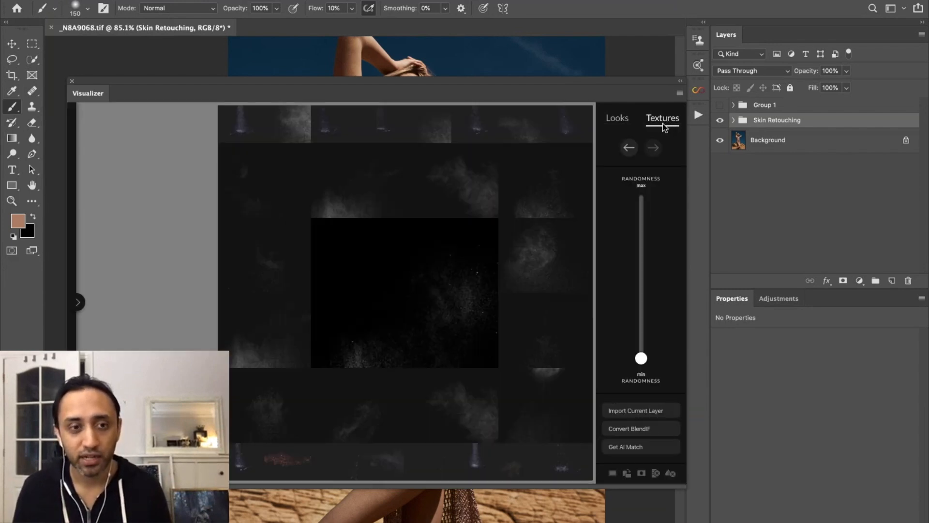
Expand the texture library's theme sidebar and search the textures for "Sky".
click(82, 305)
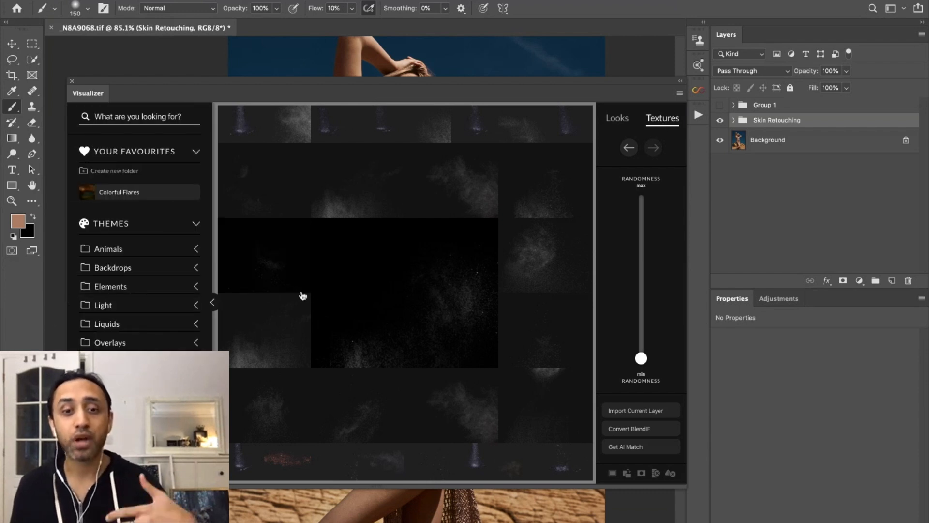
mouse_move(319, 296)
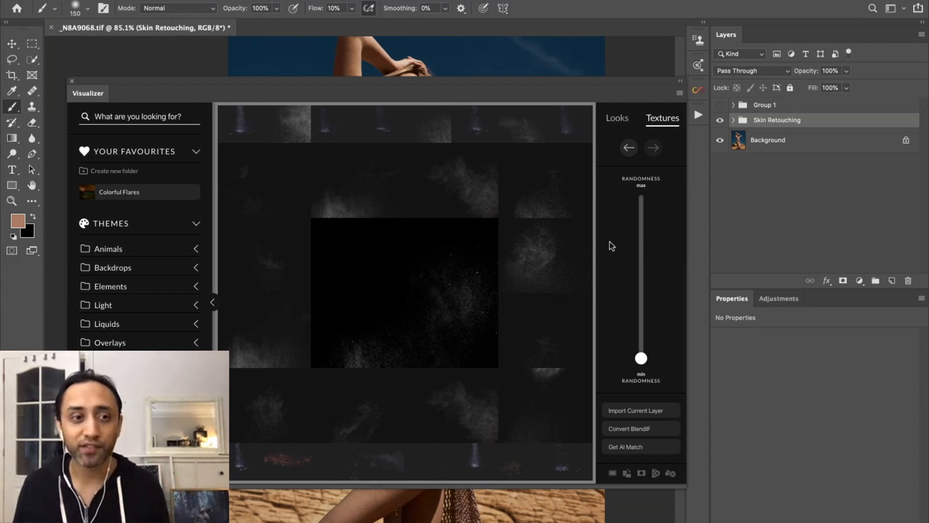
click(159, 115)
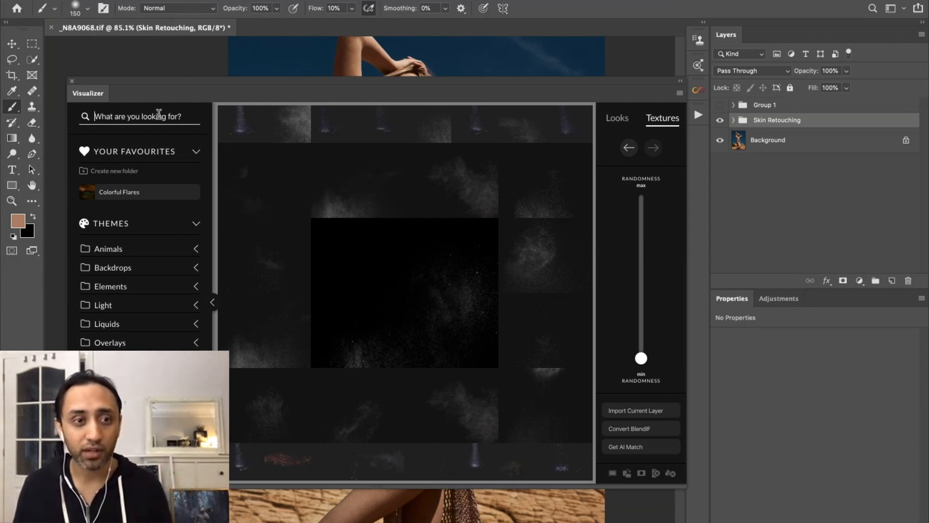
text(Sky)
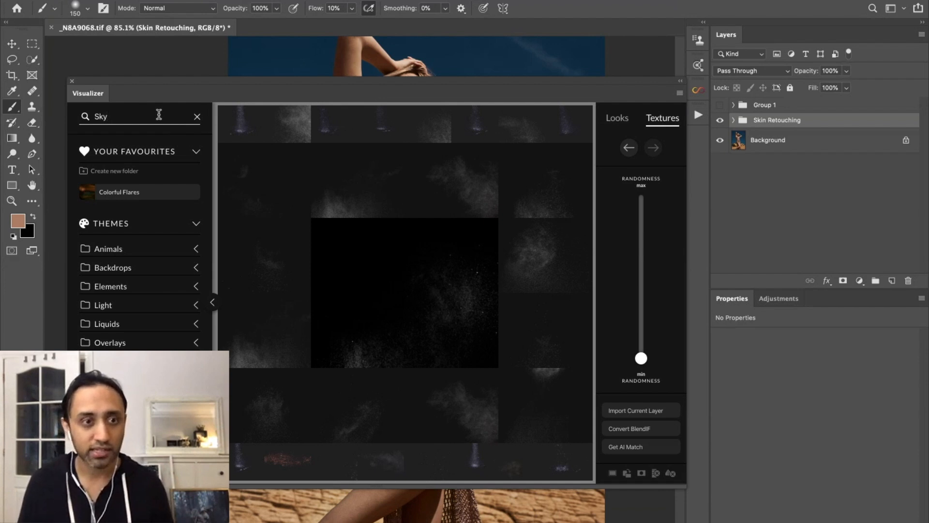
key(Return)
click(428, 296)
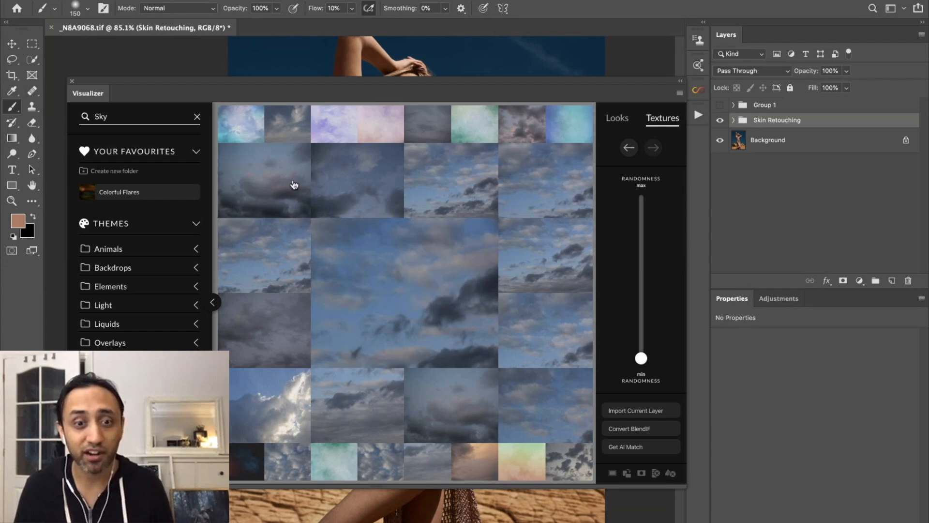
Raise the texture randomness slightly above minimum, add the large central cloudy-sky texture to the document and collapse the Visualizer.
mouse_move(373, 364)
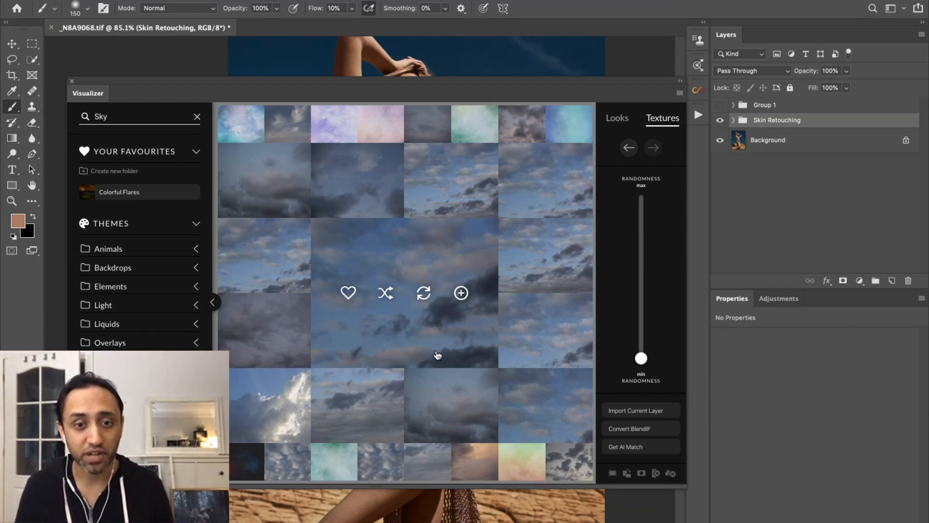
mouse_move(643, 362)
mouse_down()
mouse_move(644, 335)
mouse_move(645, 348)
mouse_up()
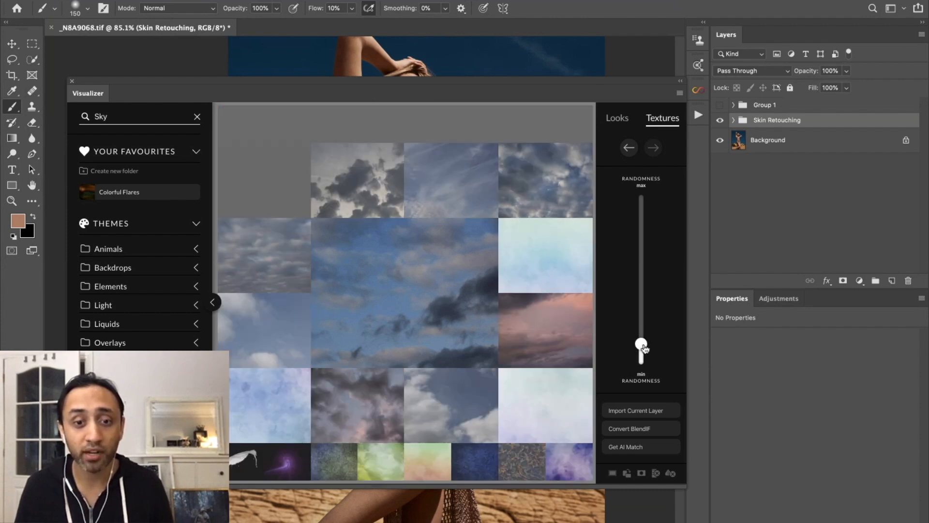
mouse_move(496, 241)
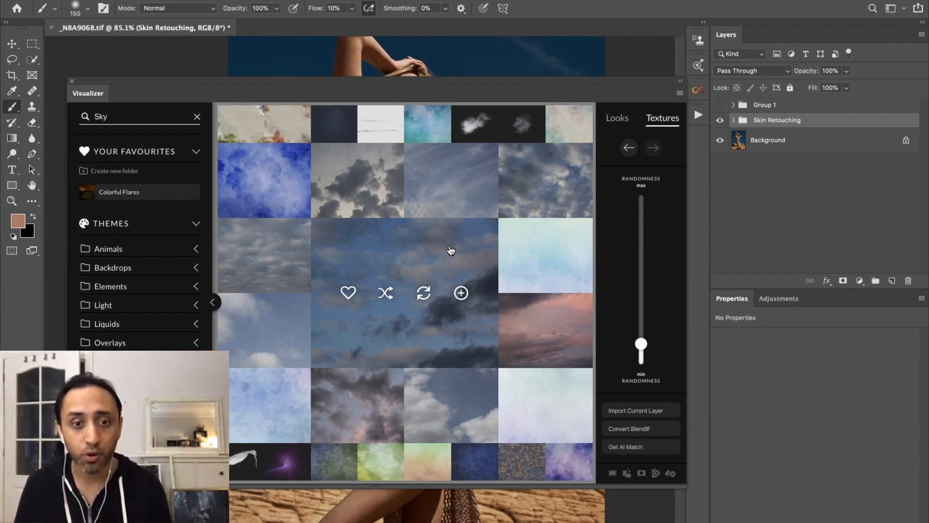
click(461, 293)
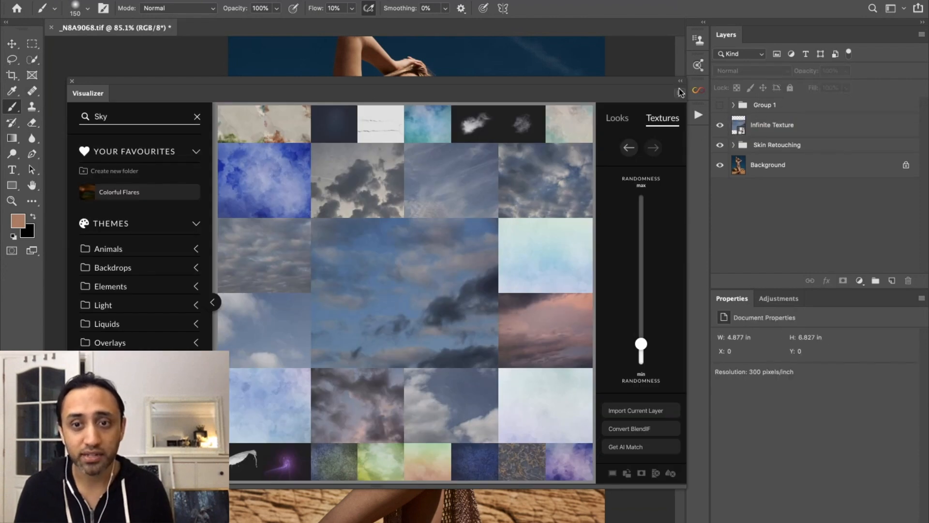
click(681, 80)
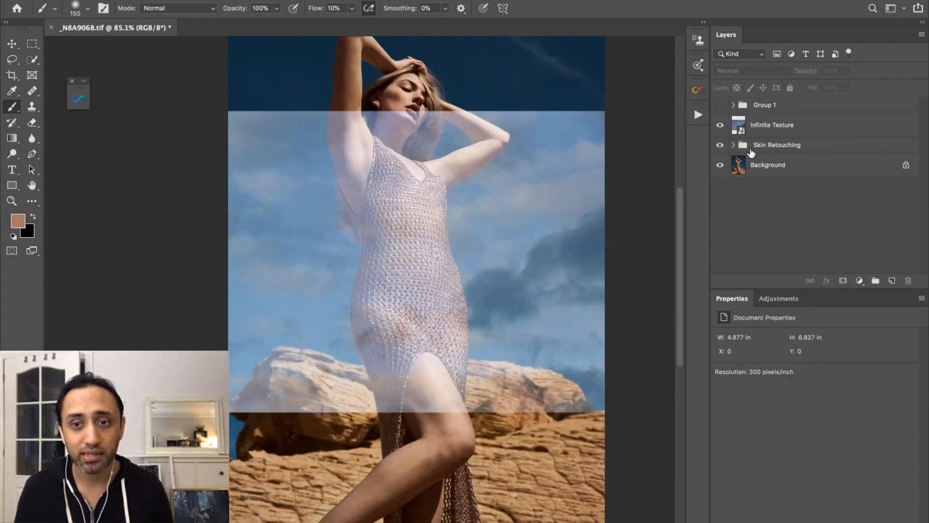
Scale the Infinite Texture layer up to about 9.55 × 6.46 in and reposition it to cover the whole sky.
click(755, 129)
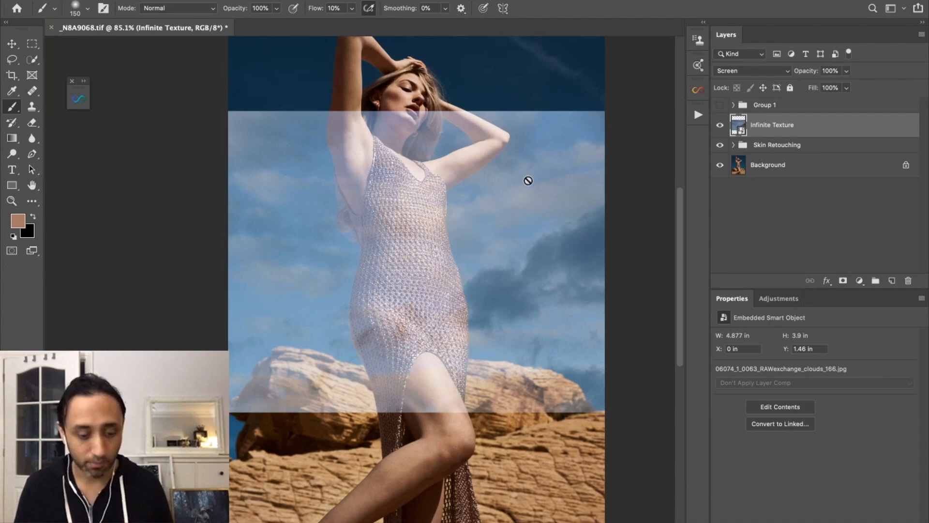
key(ctrl+t)
drag(606, 109, 612, 73)
drag(404, 260, 609, 216)
drag(504, 233, 417, 262)
key(Return)
key(b)
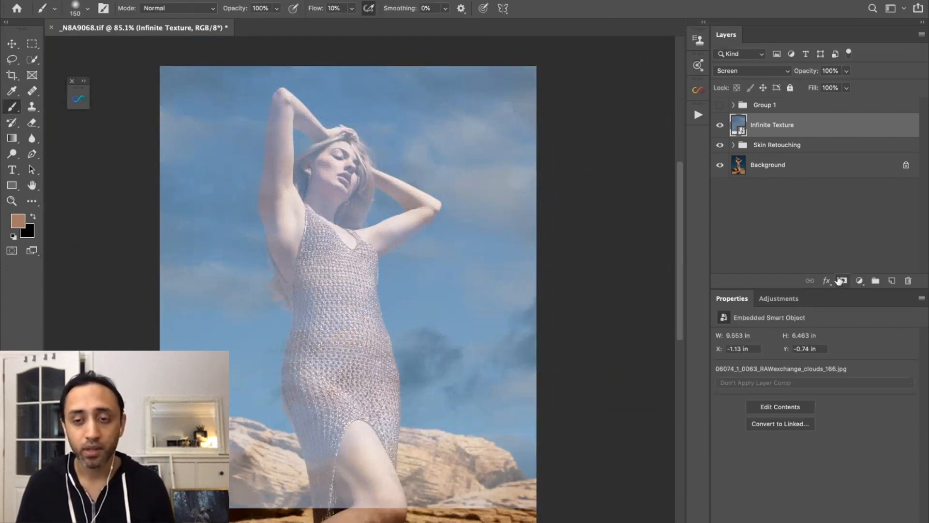
Add a layer mask to the Infinite Texture layer and ready a black brush of size 150 for masking.
click(840, 280)
key(bracketright)
key(bracketright)
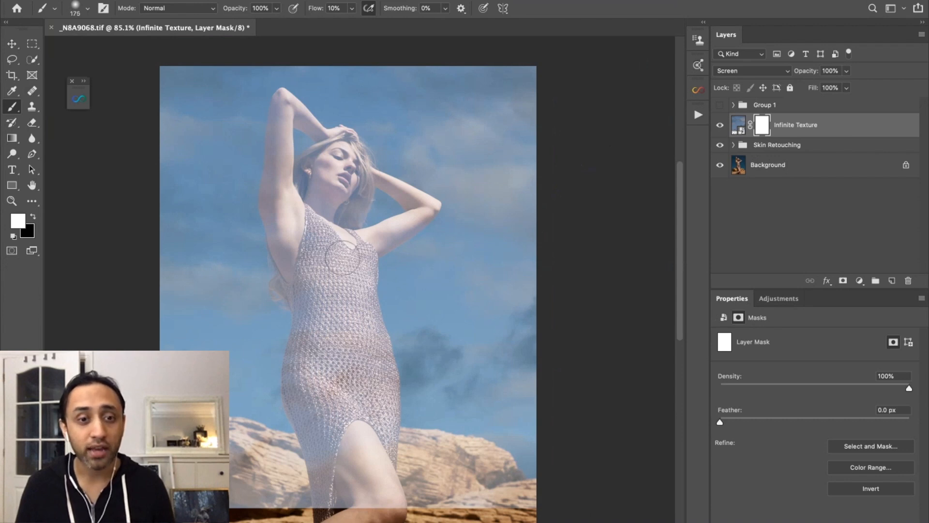
key(x)
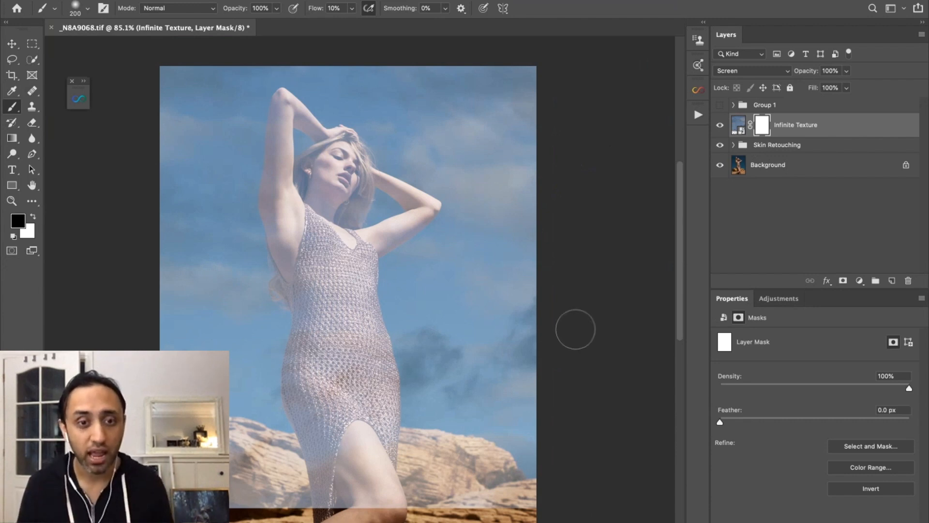
key(bracketleft)
key(bracketleft)
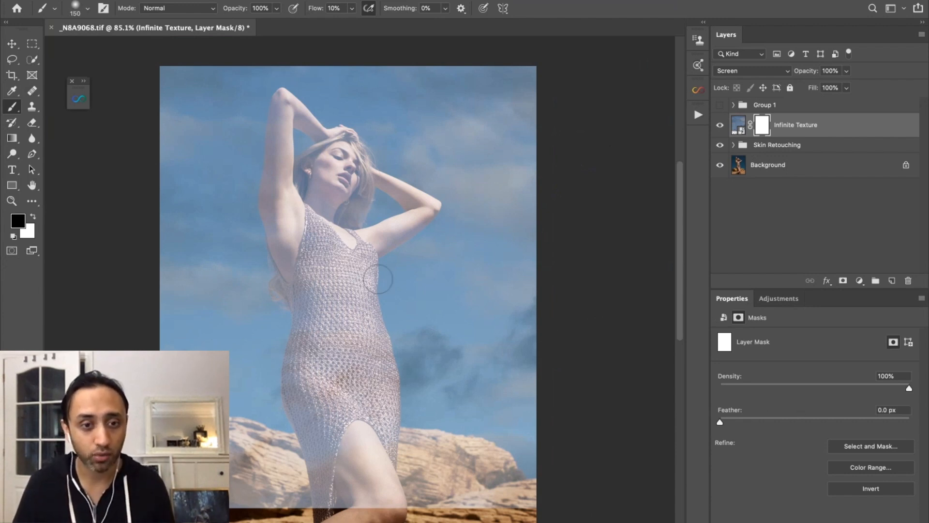
Lower the Infinite Texture layer's opacity to 52% and switch its visibility to compare with the original sky.
drag(810, 77, 799, 71)
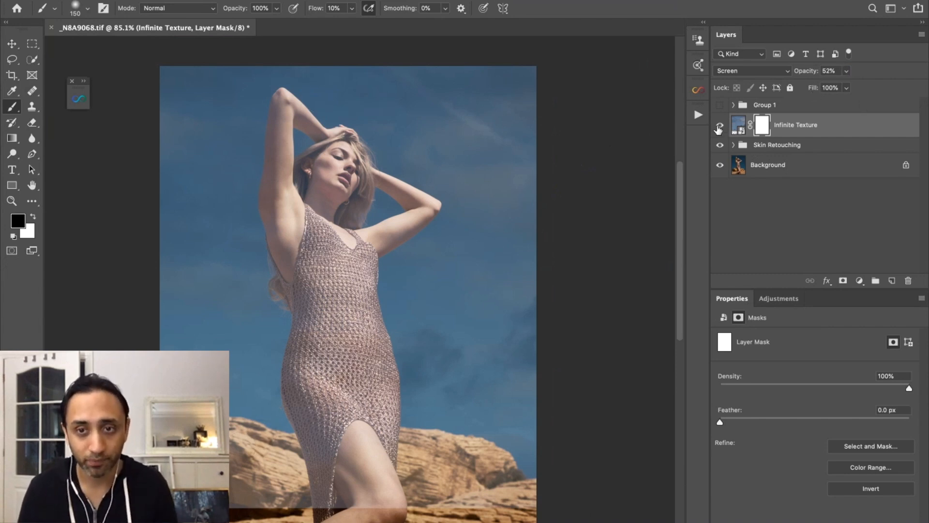
click(718, 127)
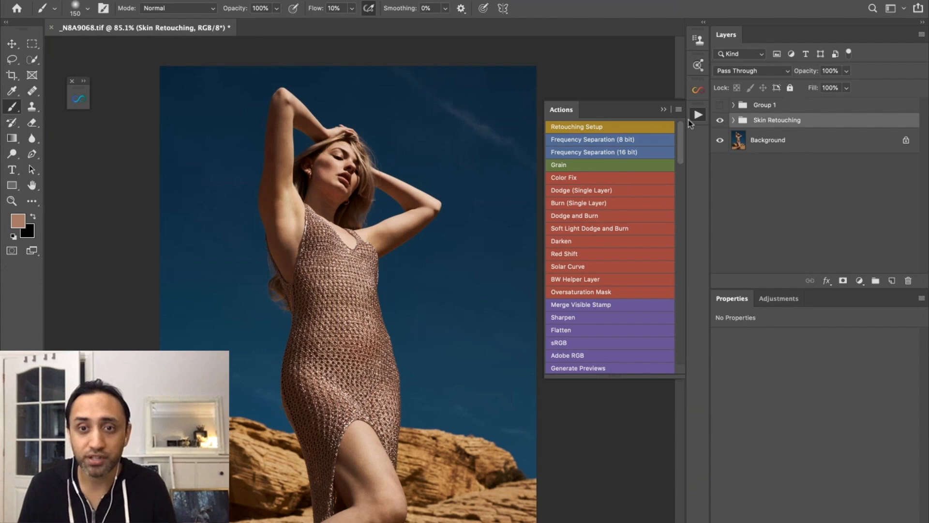
Run the Retouching Setup action and hide the Help Layers, Color Fix, Dodge and Burn, and Clean groups.
click(605, 126)
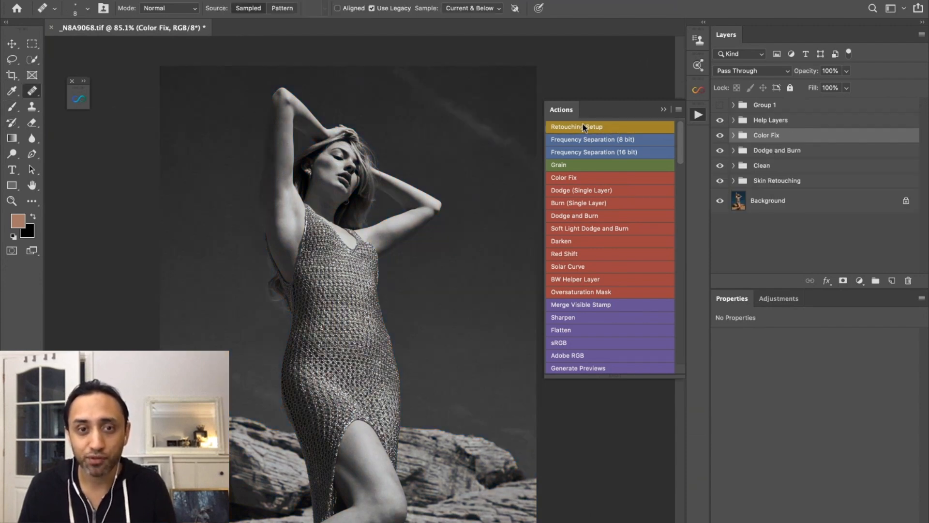
click(720, 135)
click(719, 150)
click(720, 166)
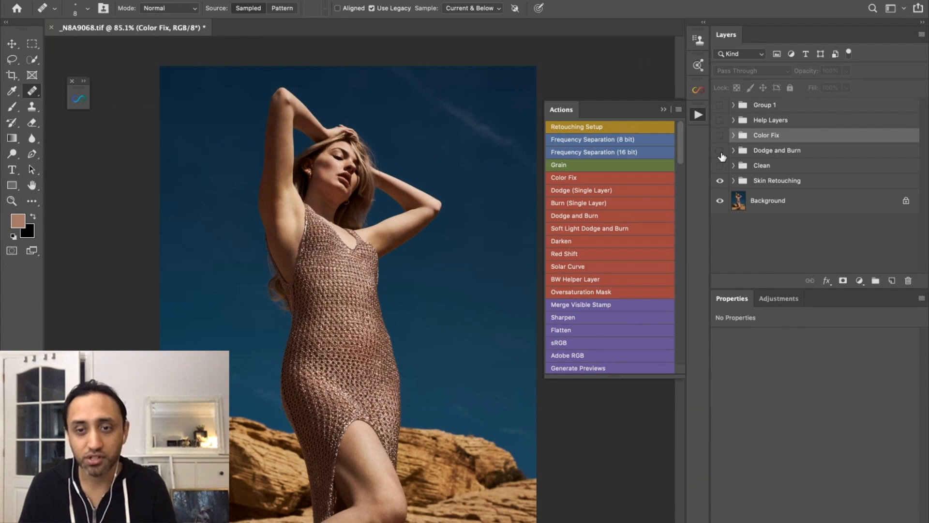
Toggle the Color Fix and Help Layers groups on and off to compare their effect on the image.
click(720, 136)
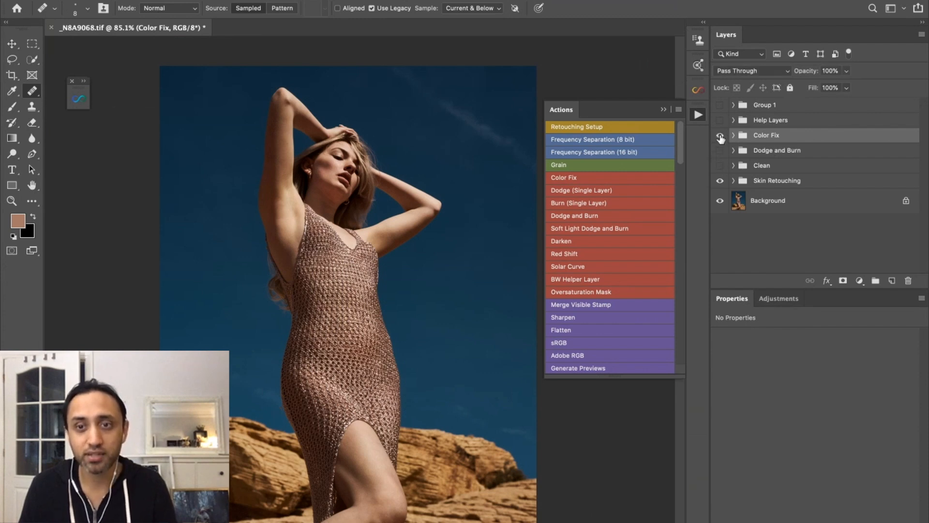
click(720, 136)
click(720, 121)
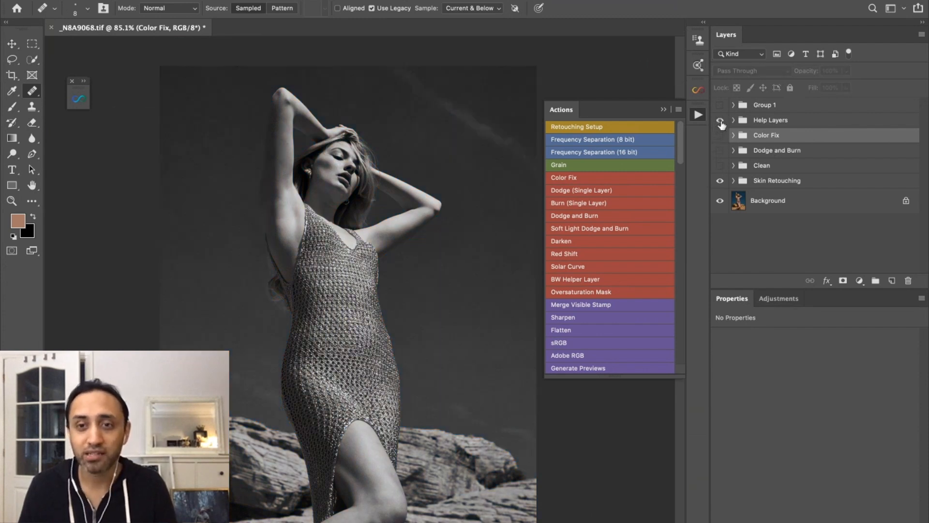
click(721, 121)
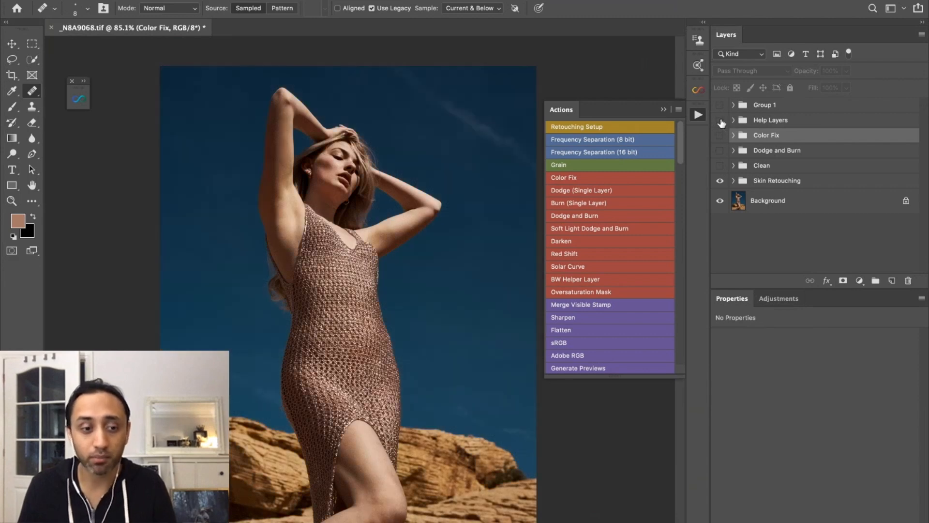
Examine the layers inside the Clean, Dodge and Burn, and Color Fix groups, collapse them again and close the action list.
click(732, 166)
click(733, 151)
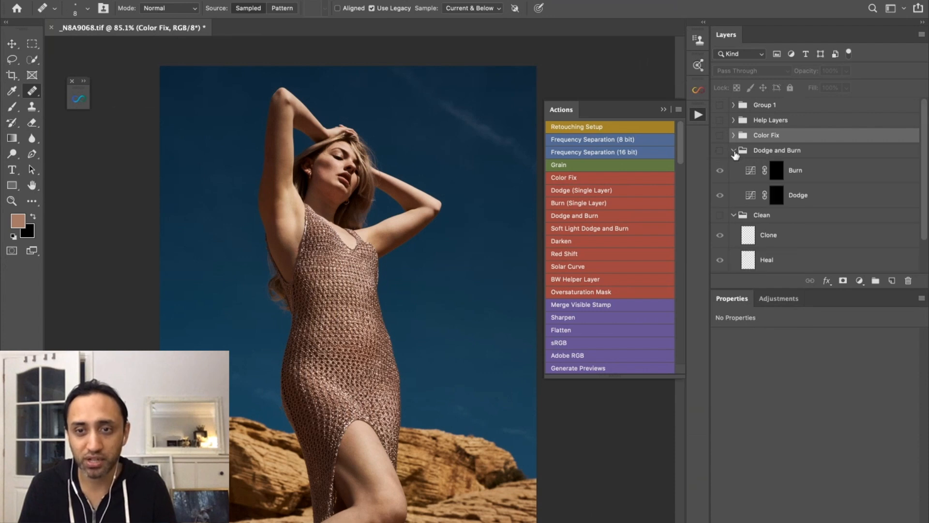
click(733, 135)
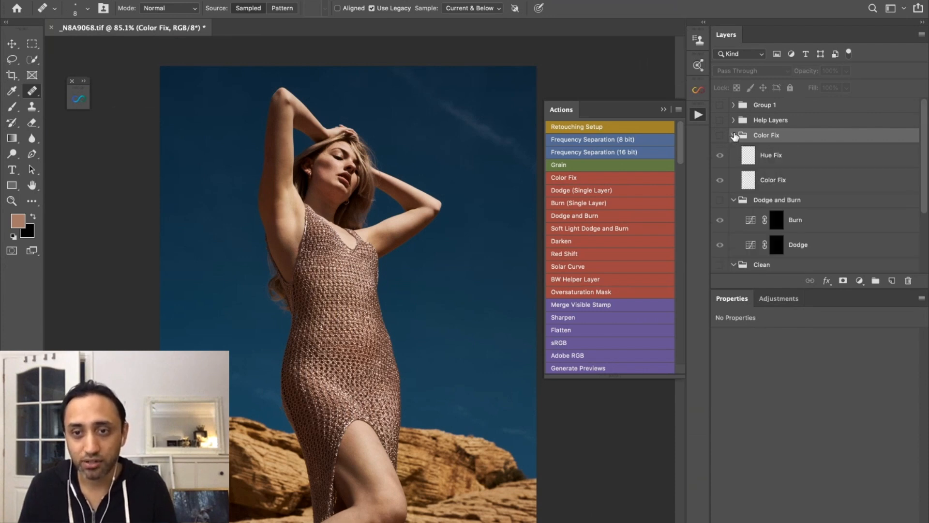
click(734, 136)
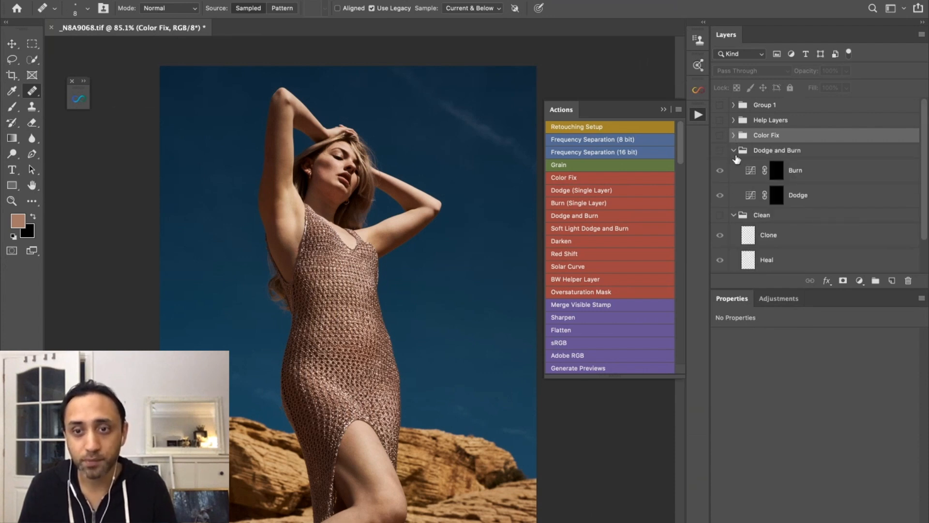
click(733, 151)
click(734, 166)
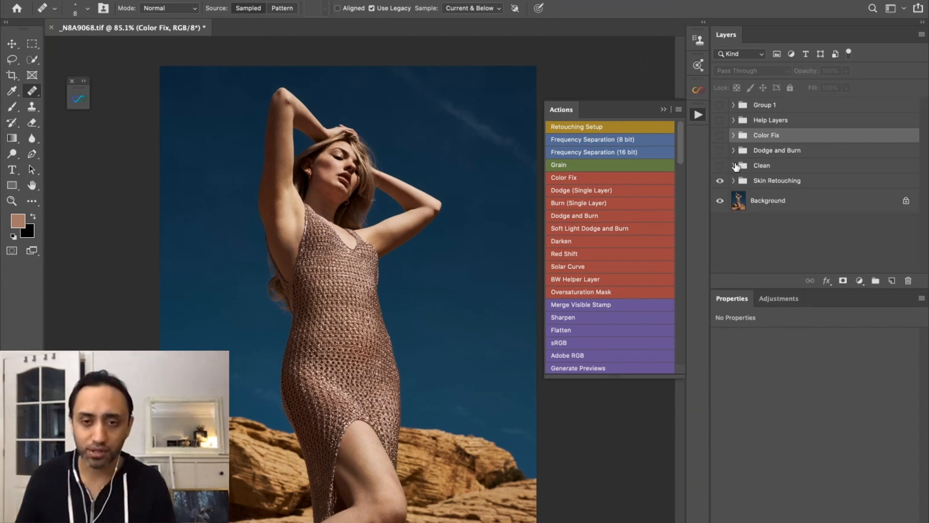
click(701, 116)
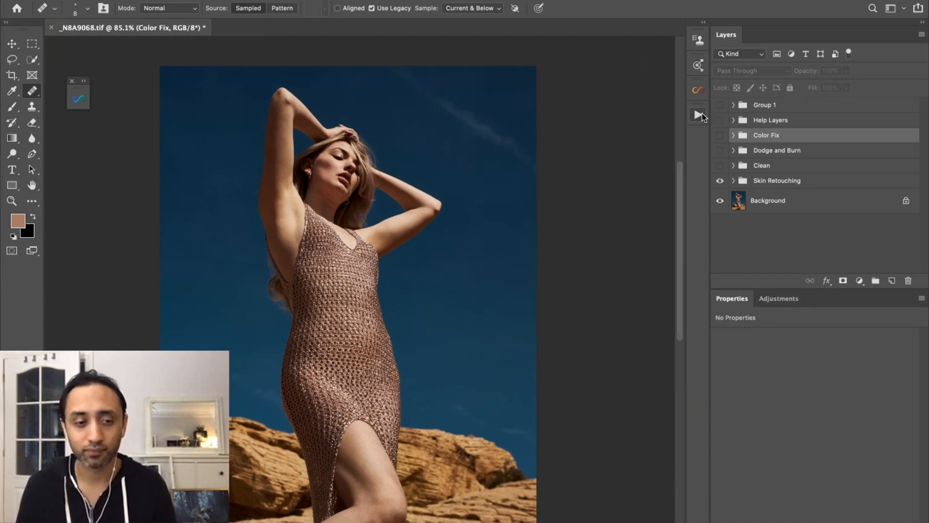